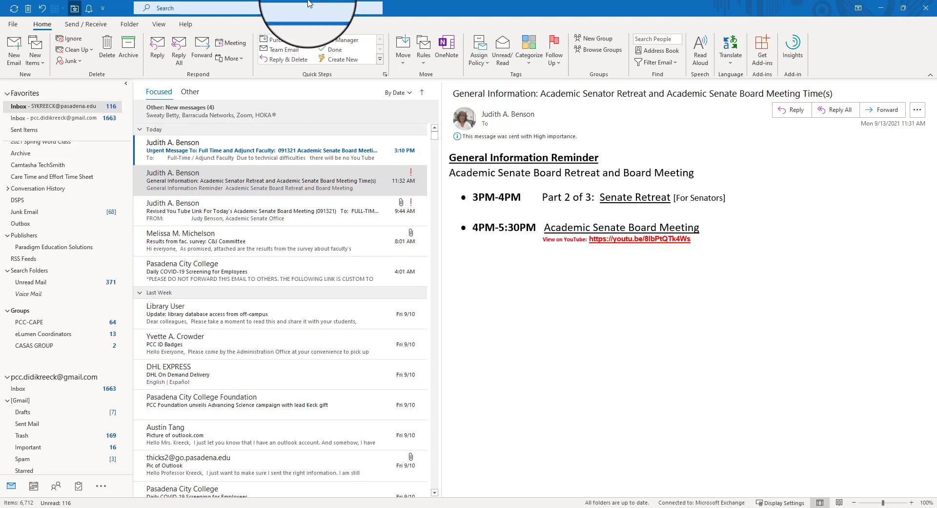
- Search the available commands for "search folders" and start creating a new search folder
left_click(309, 6)
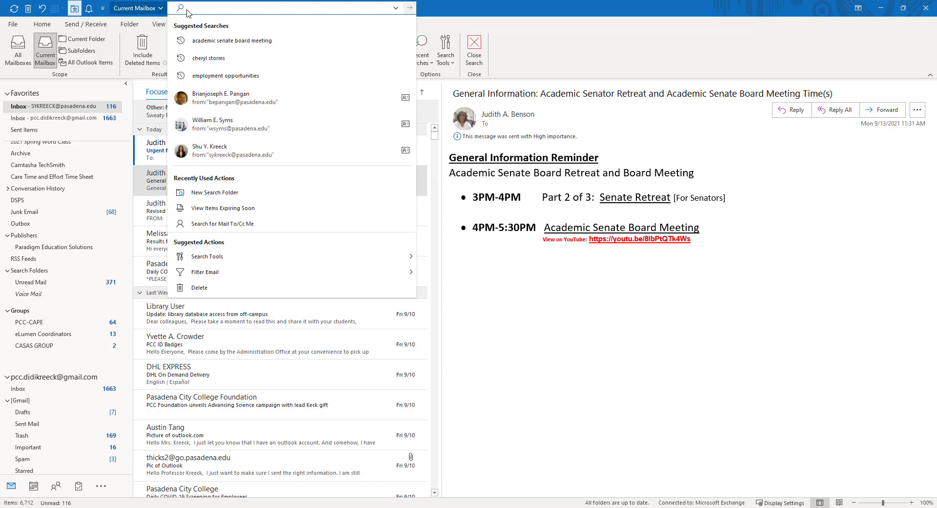
key("Escape")
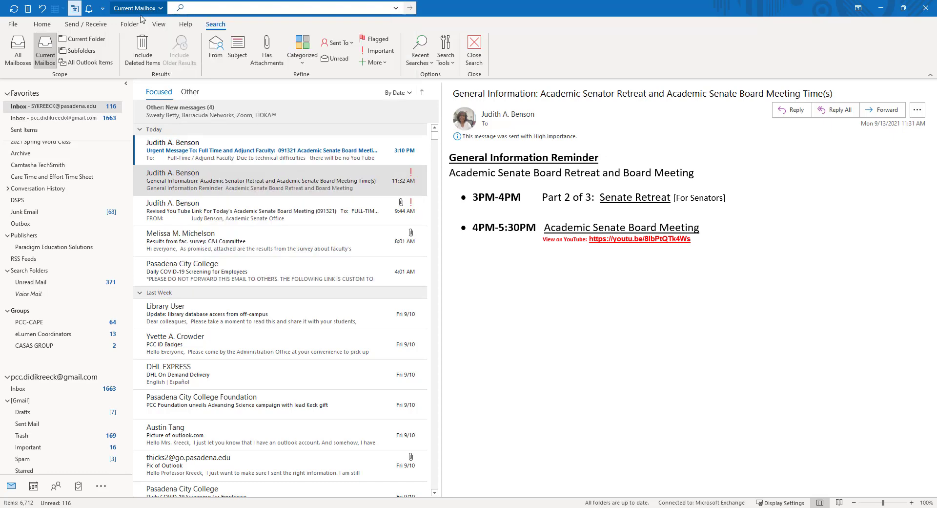
type("sear")
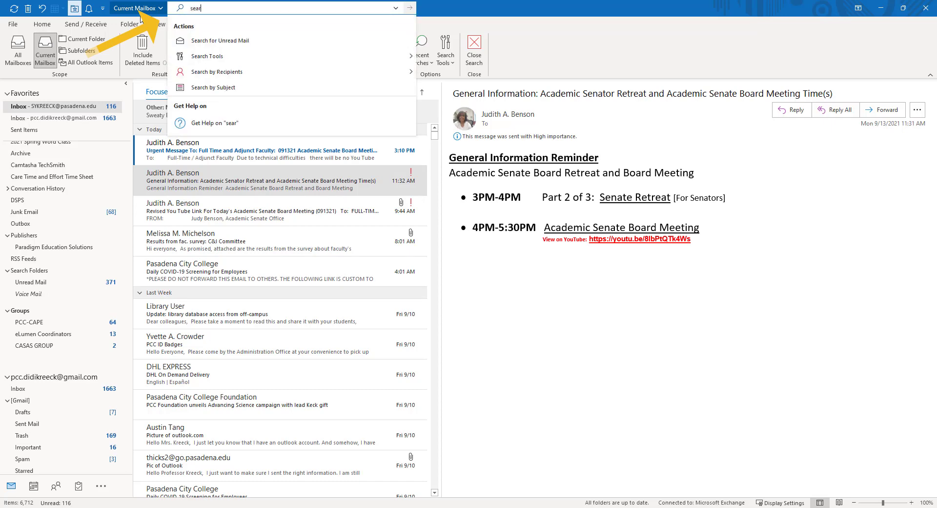
type("ch folder")
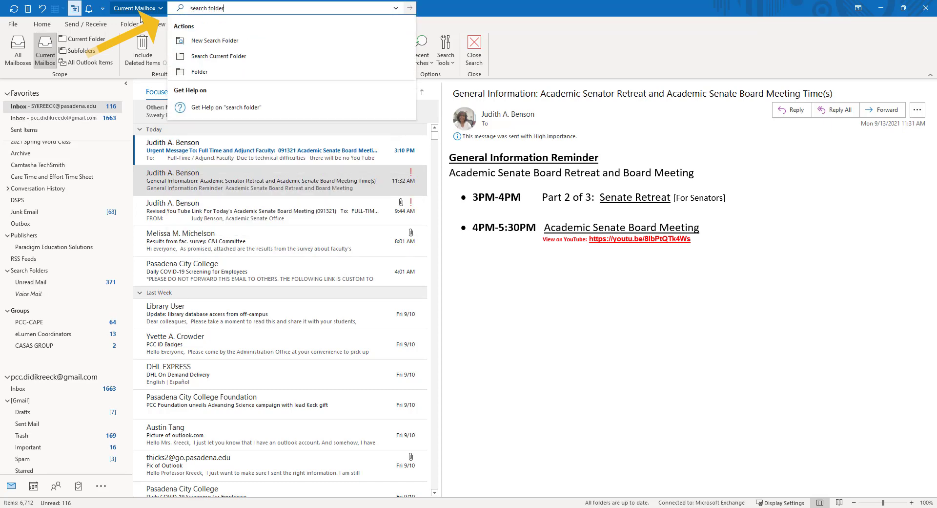
type("s")
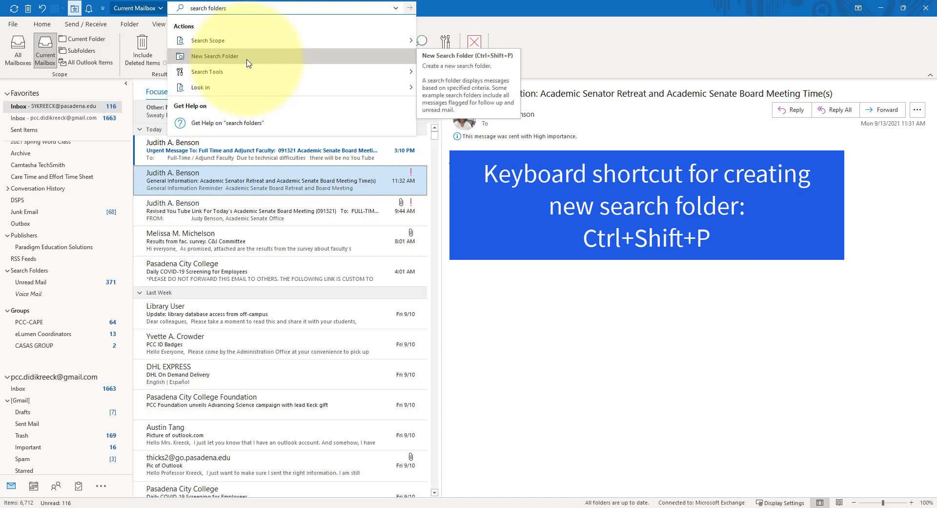
left_click(249, 63)
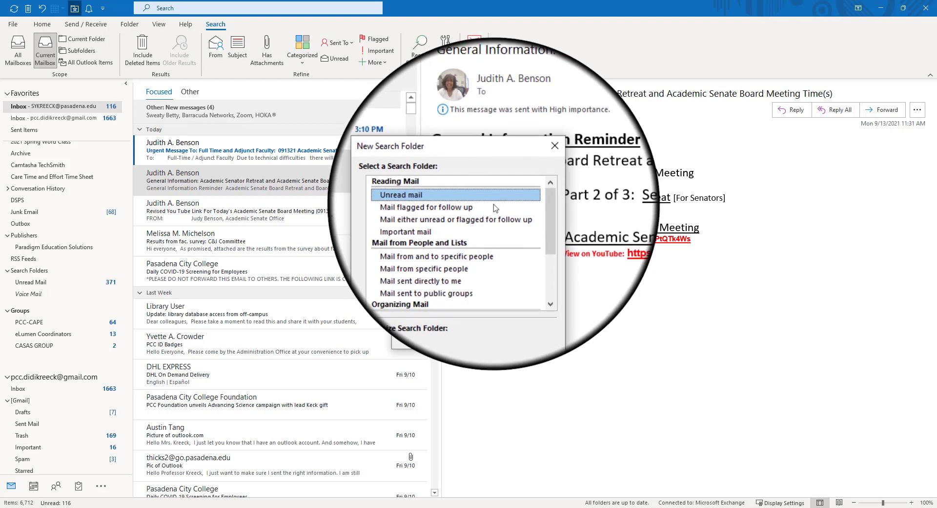
- Review the predefined search folder types for reading mail, mail from people and lists, and organizing mail
left_click(493, 208)
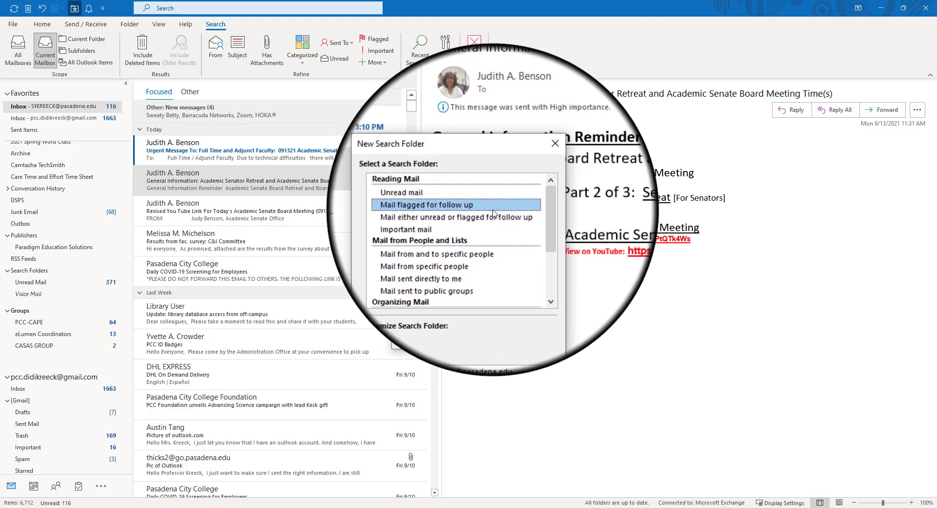
left_click(494, 217)
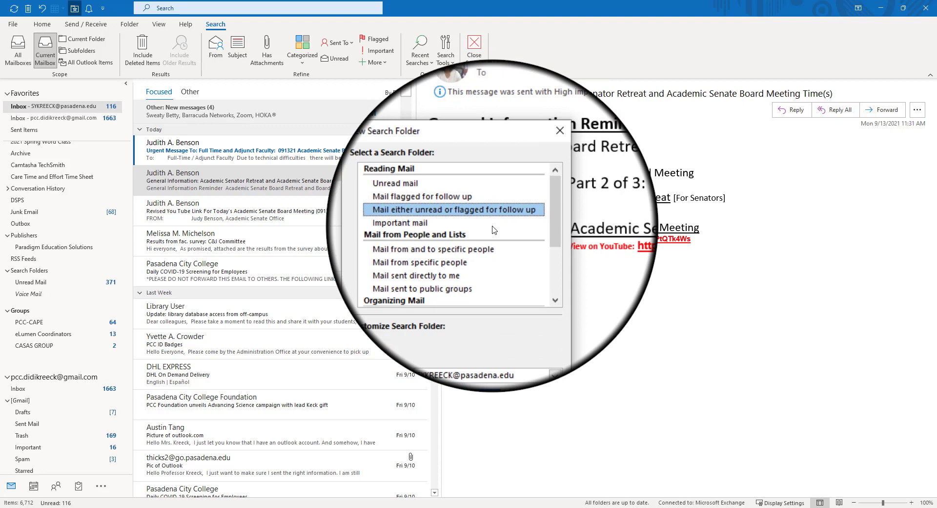
left_click(493, 225)
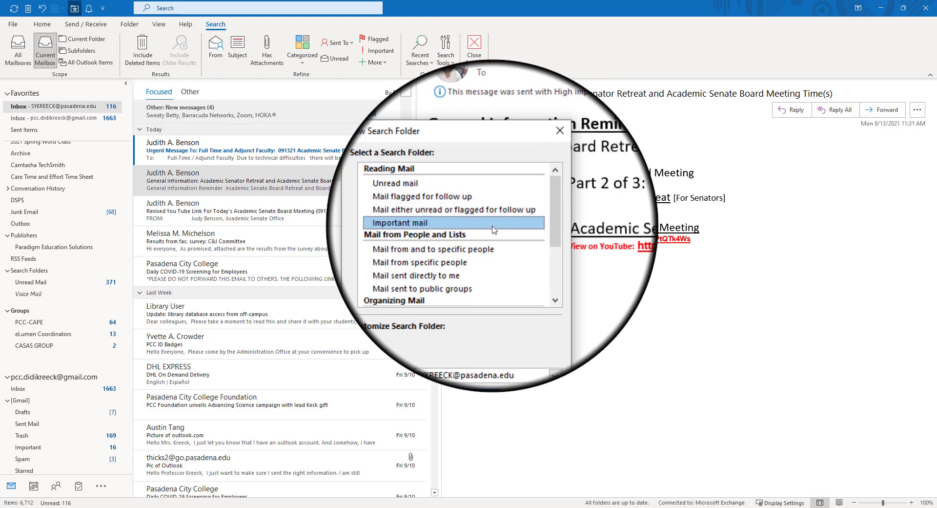
left_click(439, 241)
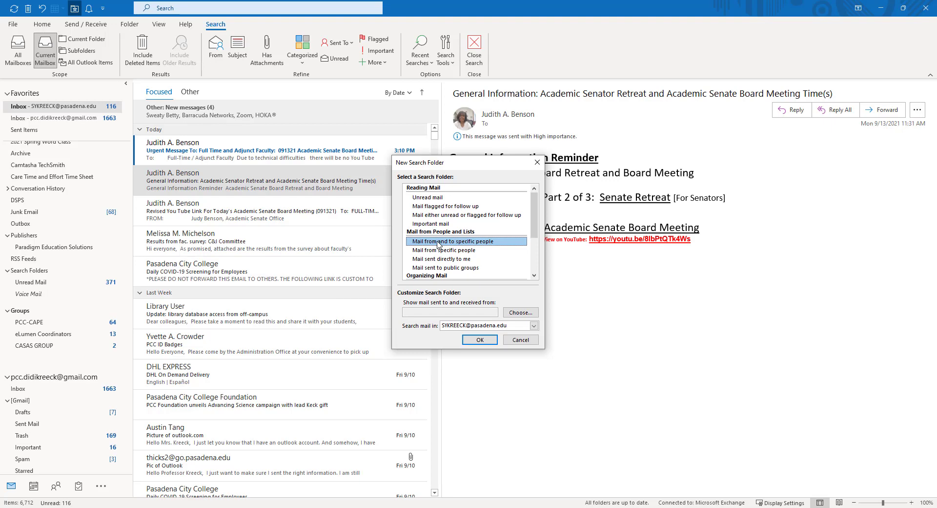
left_click(439, 251)
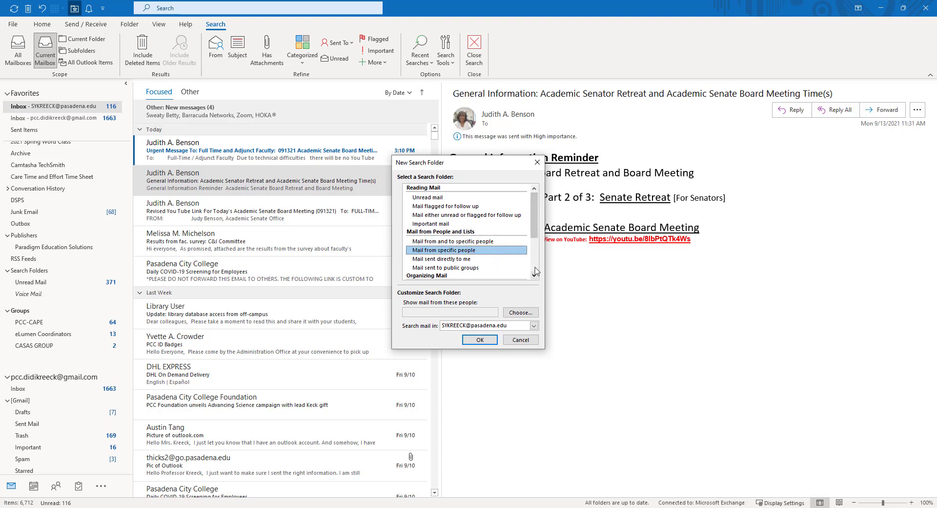
left_click_drag(533, 227, 531, 251)
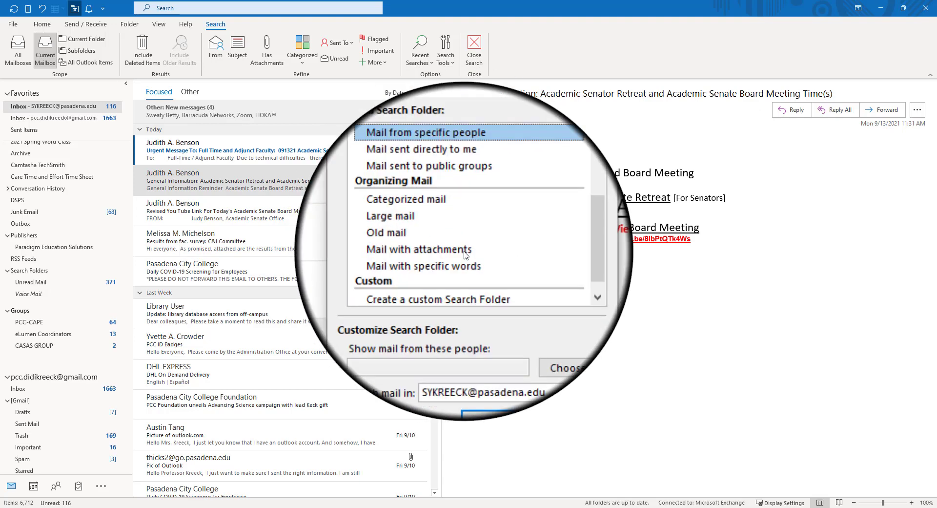
left_click(465, 251)
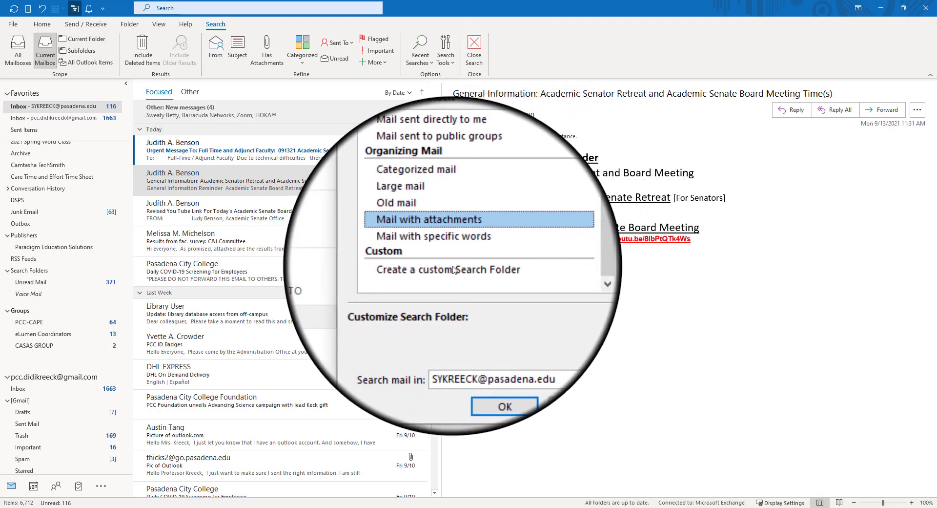
- Choose to create a custom search folder and name it "PCC Academic Senate"
left_click(452, 268)
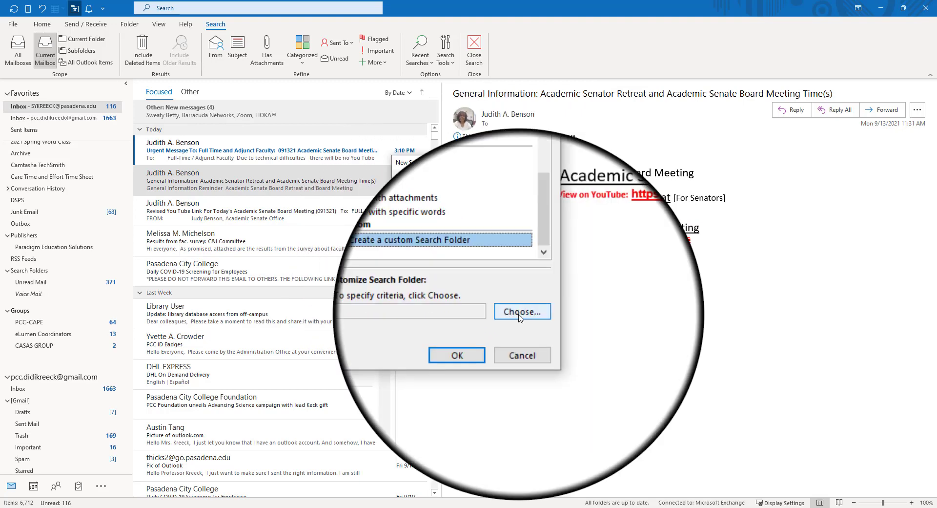
left_click(520, 315)
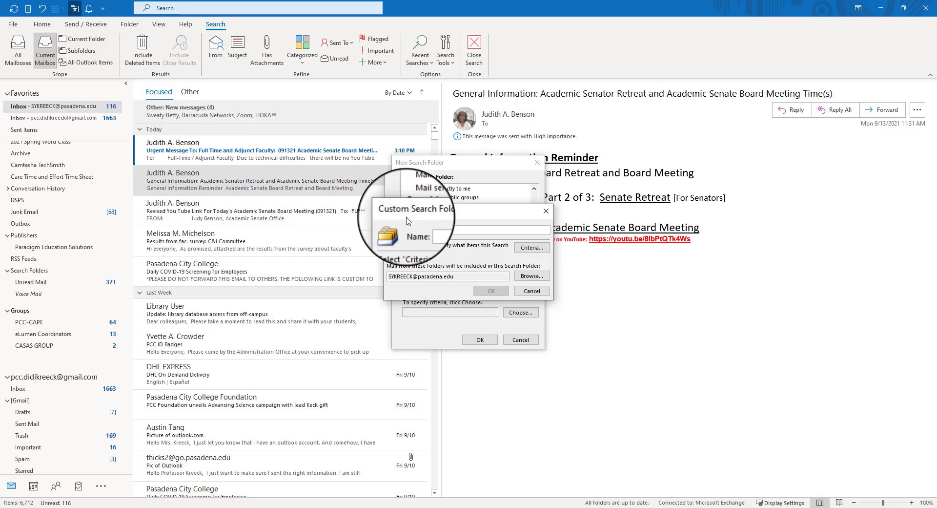
type("PCC Acad")
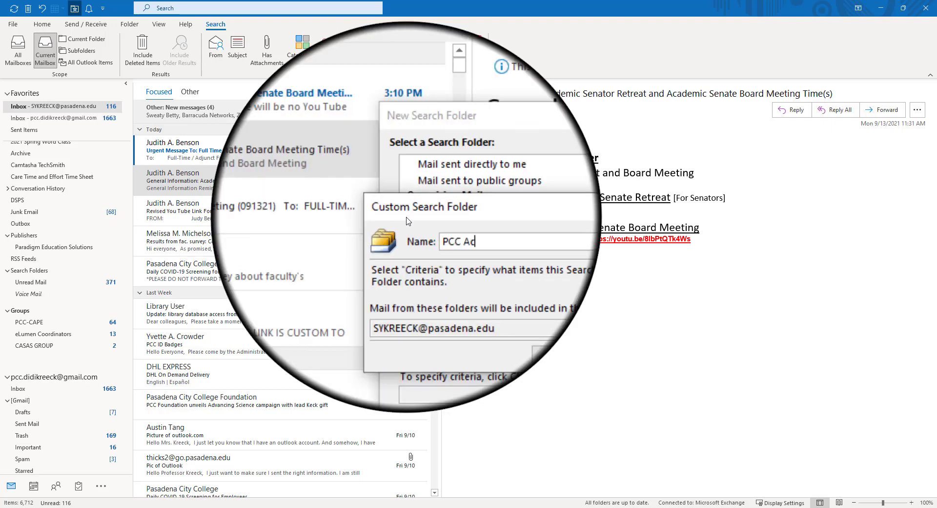
type("emic Senate")
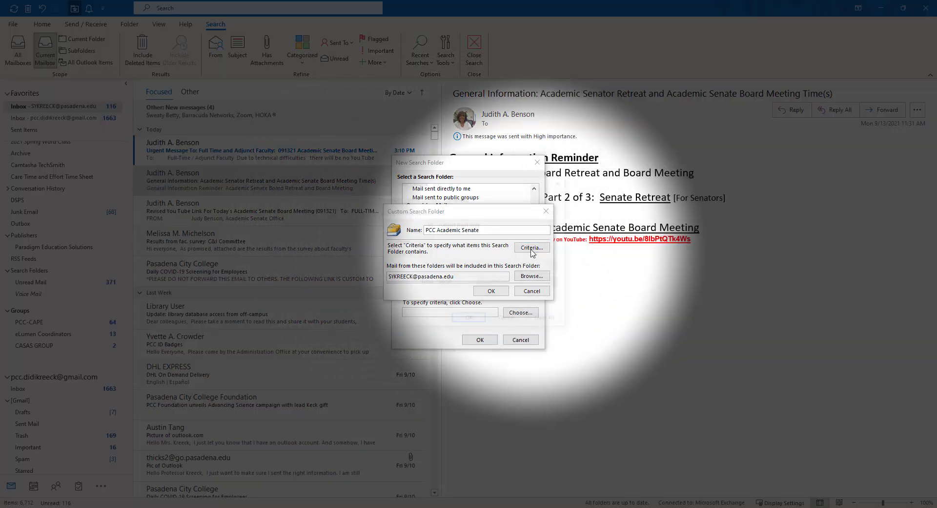
- Set the folder criteria to find "Academic Senate Board Meeting" in the subject field and message body
left_click(532, 249)
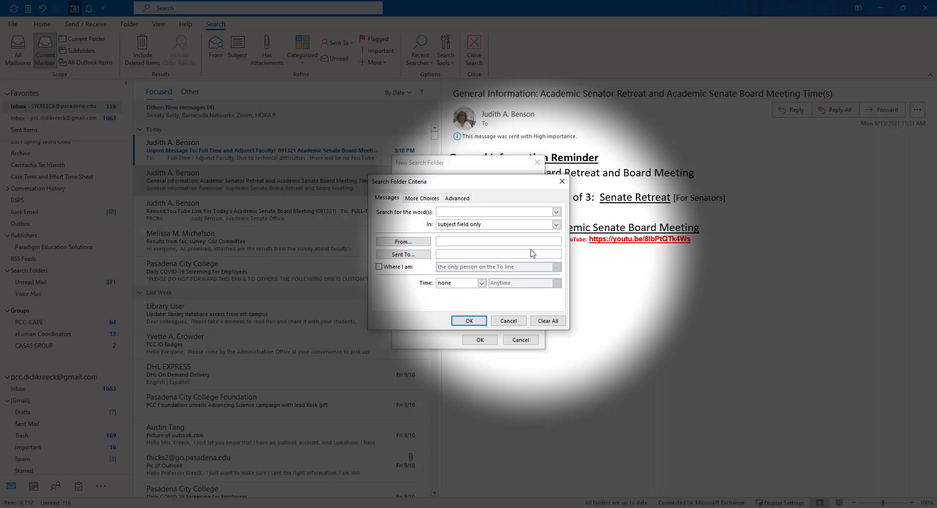
left_click(528, 213)
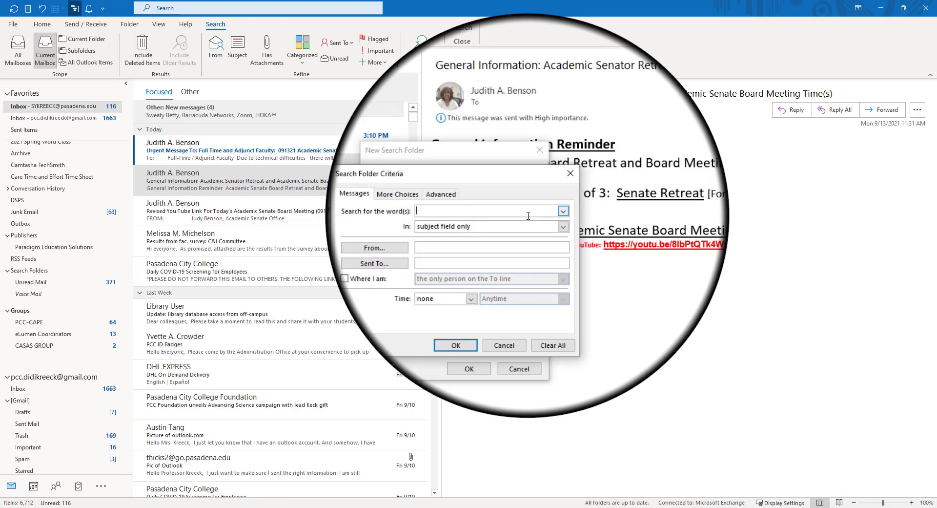
type("Academic Senate Board Meeting")
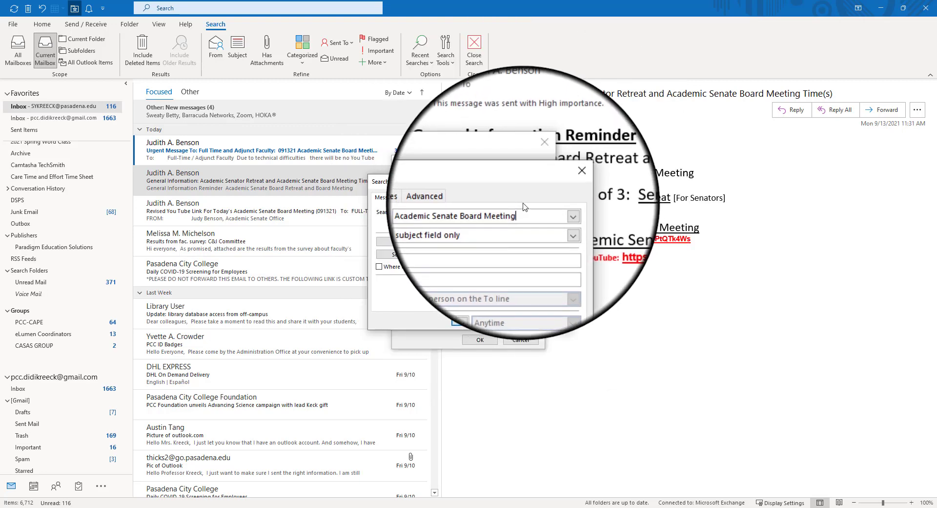
key("Tab")
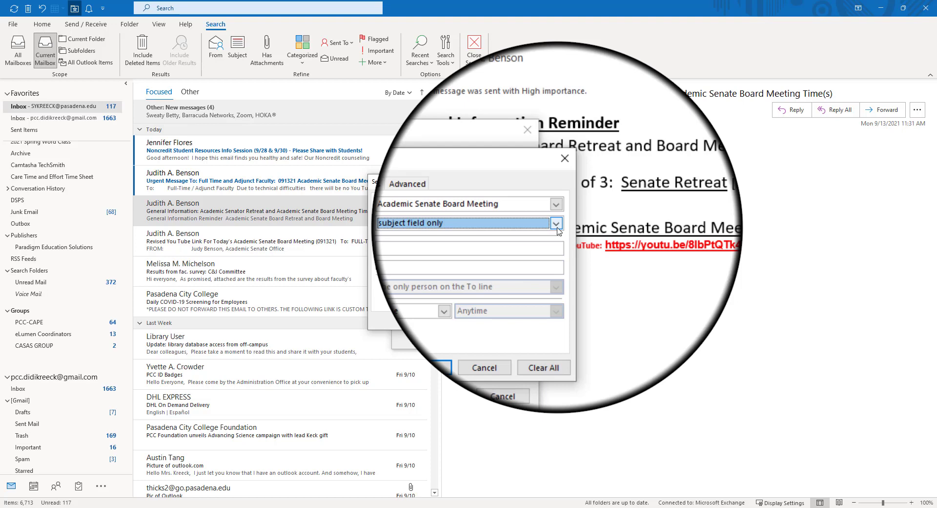
left_click(558, 226)
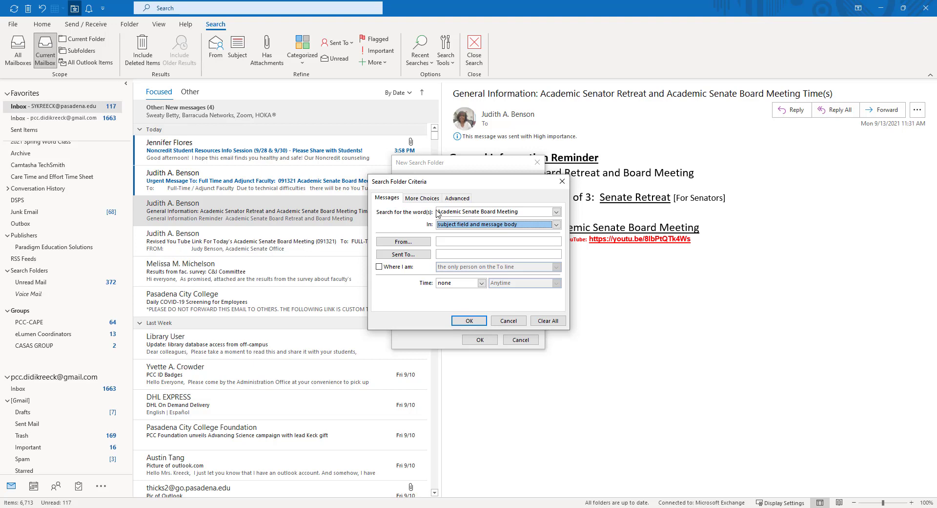
left_click(499, 241)
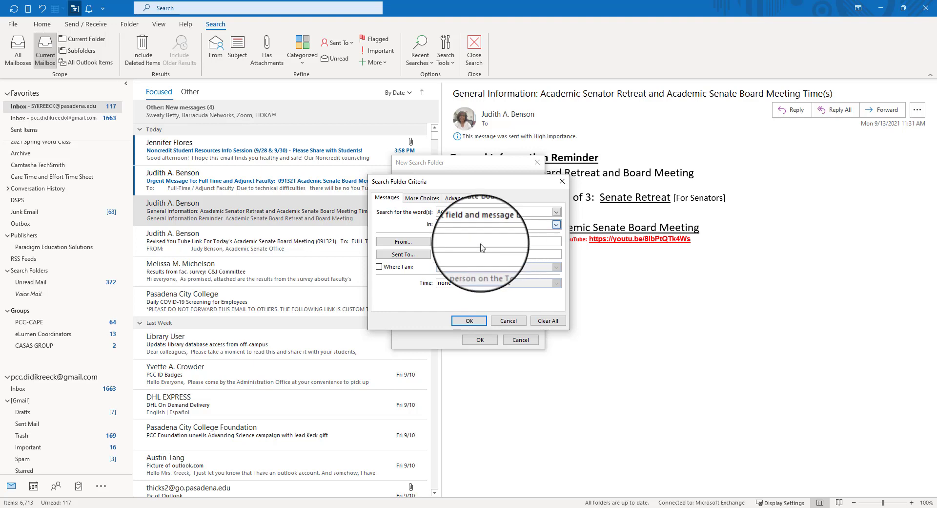
- Restrict the search folder criteria to unread items only, without an attachment condition, and accept the criteria
left_click(422, 199)
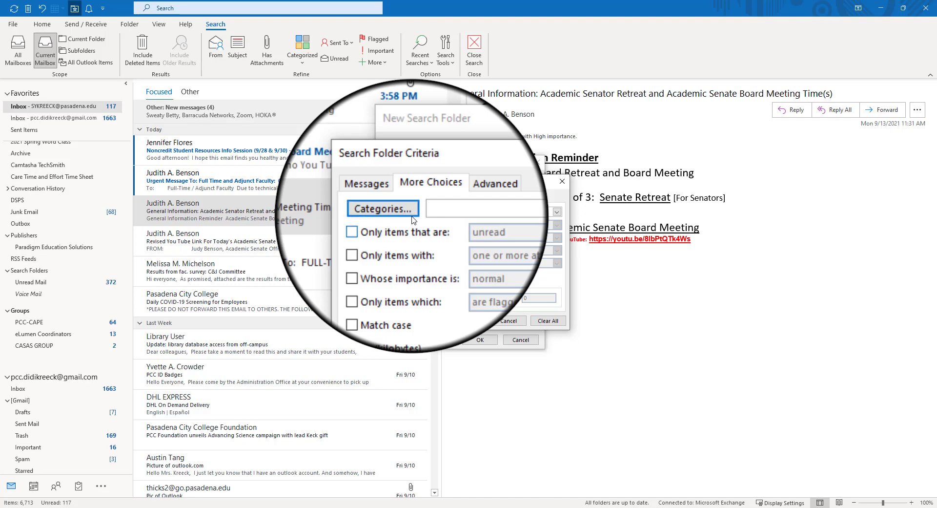
left_click(383, 223)
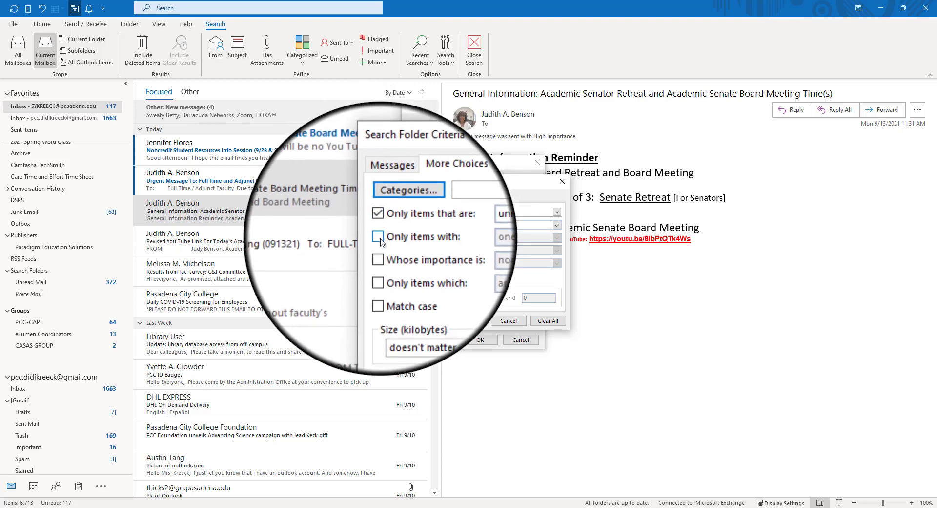
left_click(380, 237)
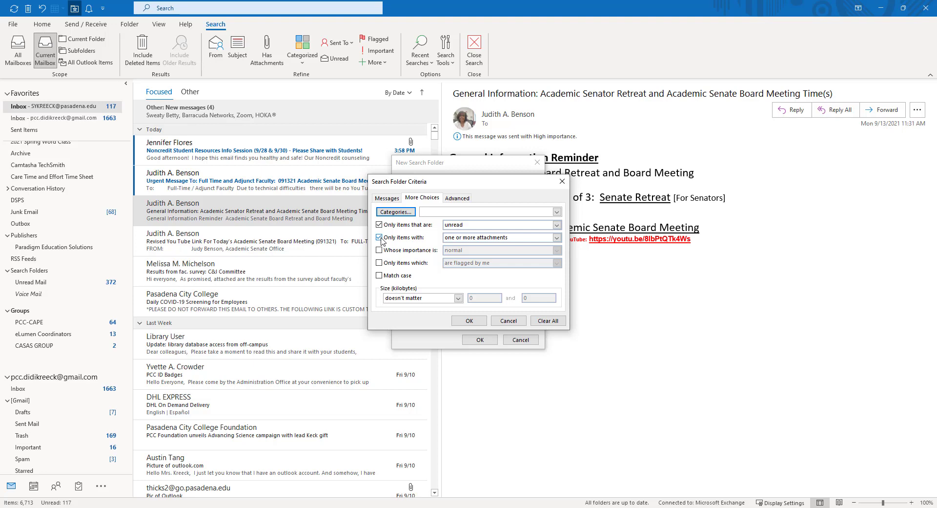
left_click(379, 238)
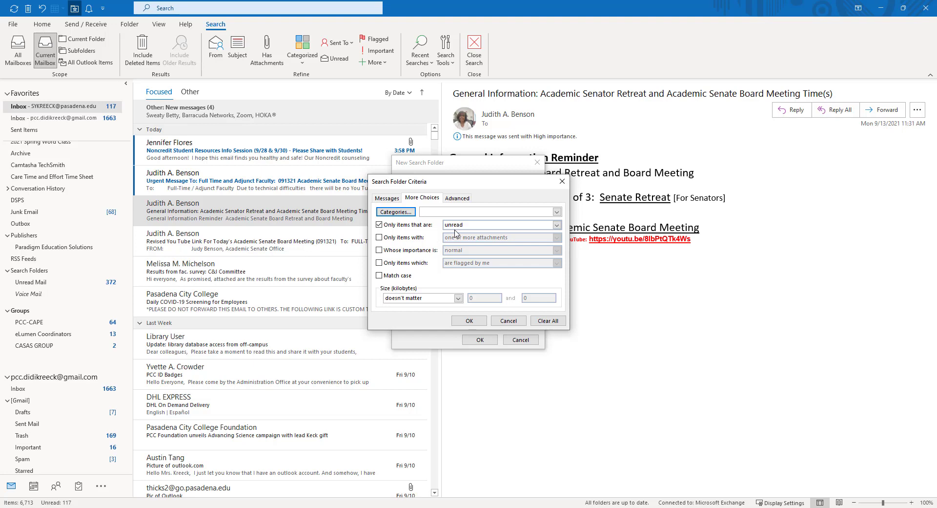
left_click(466, 322)
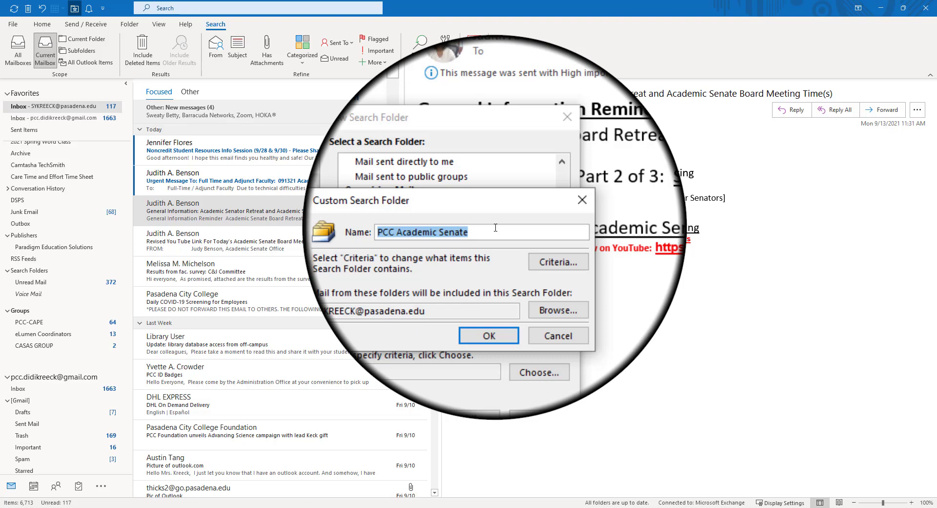
- Extend the folder name to "PCC Academic Senate Board Meeting Unread" and create the search folder
left_click(495, 228)
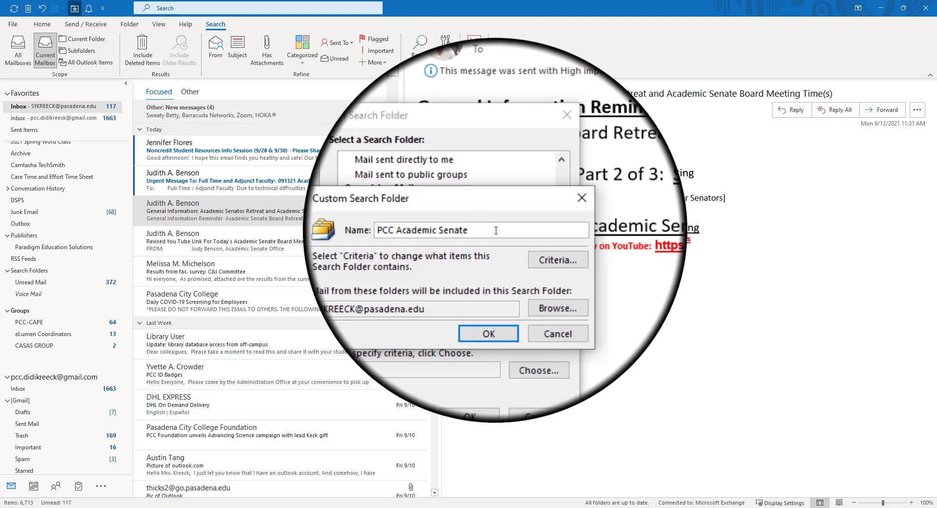
type("Board Meeting U")
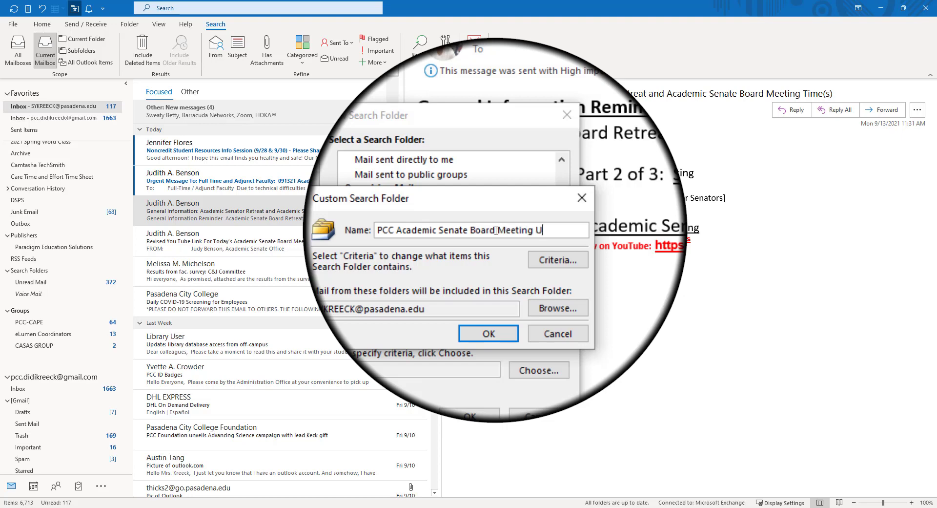
type("nread")
left_click(485, 293)
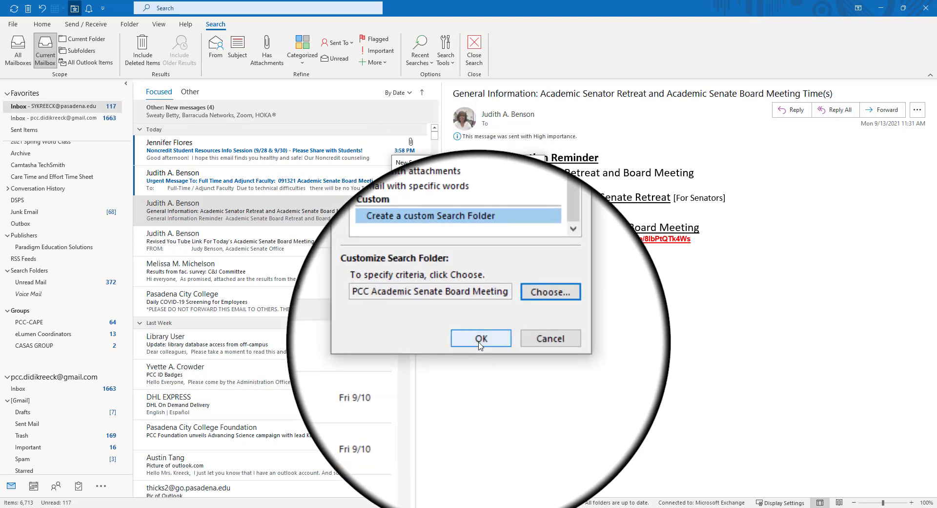
left_click(481, 339)
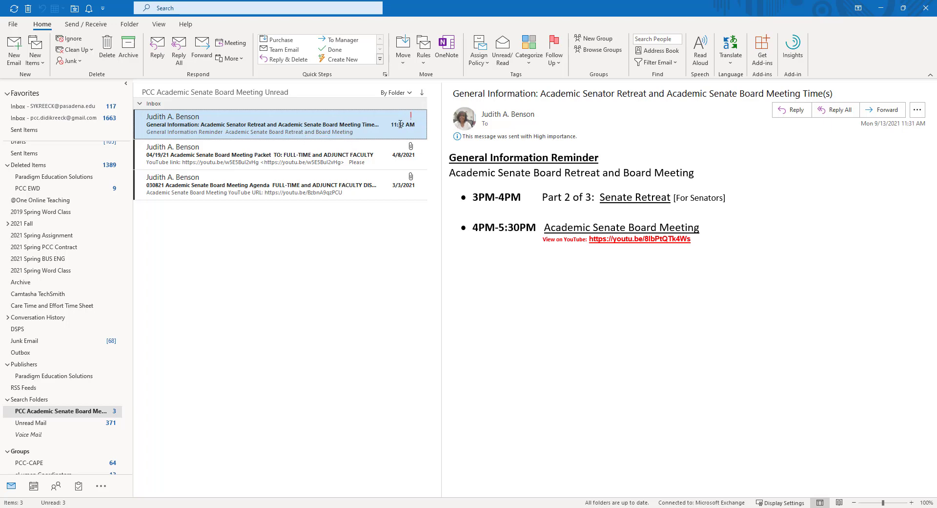
- Mark the message about the Academic Senate Board Meeting YouTube difficulties in the work account's inbox as unread
left_click(31, 109)
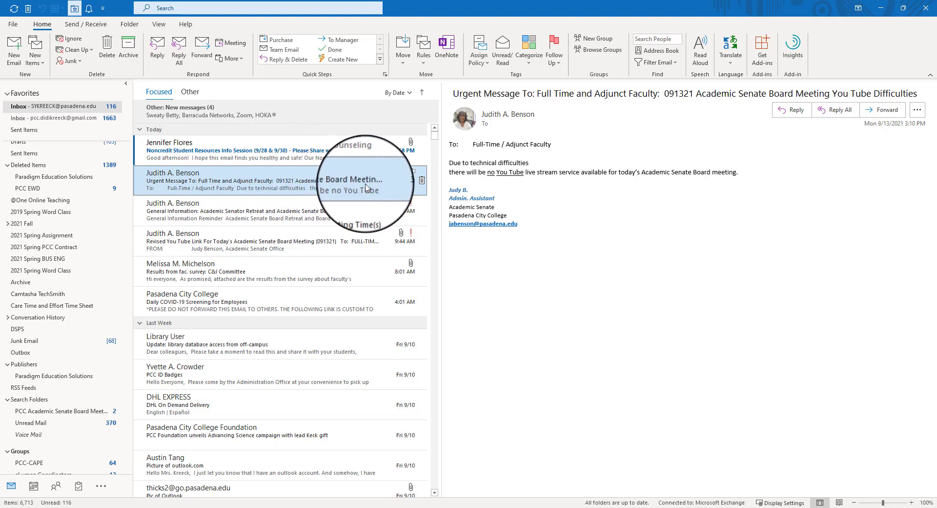
right_click(350, 187)
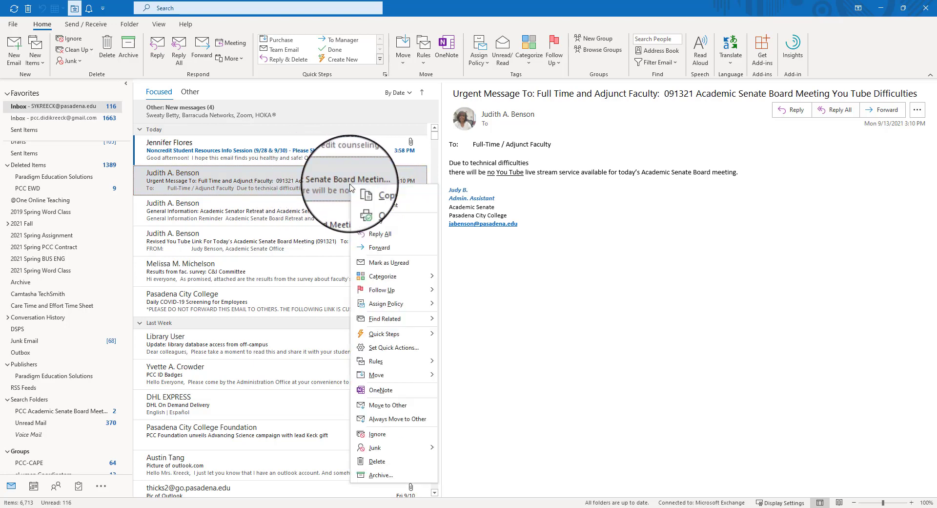
left_click(385, 267)
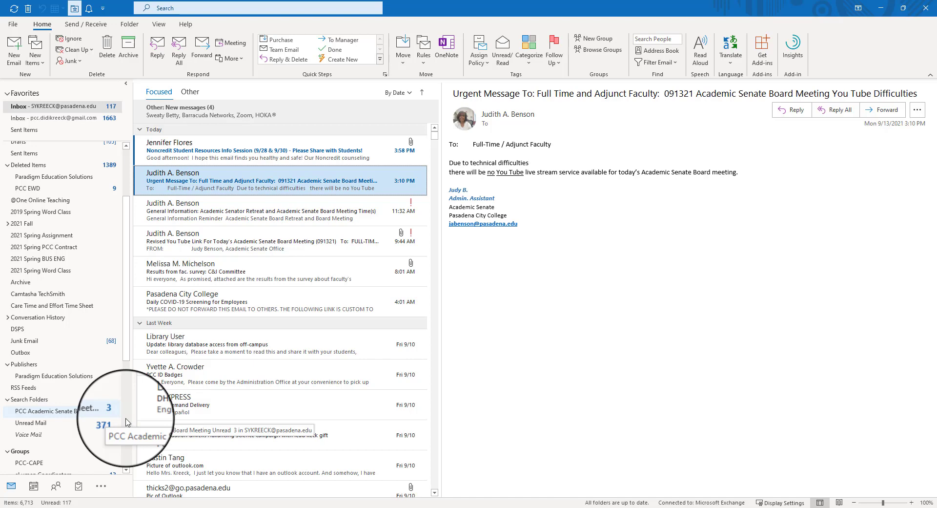
- Open the "PCC Academic Senate Board Meeting Unread" search folder to check the messages it collects
left_click(73, 413)
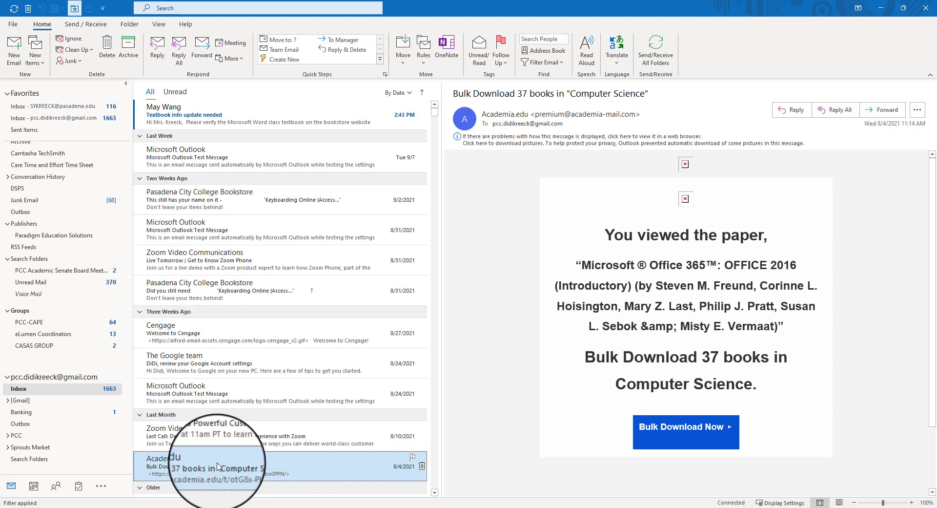
- Block the Academia.edu sender of the "Bulk Download 37 books in 'Computer Science'" message in the Gmail account's inbox
right_click(218, 466)
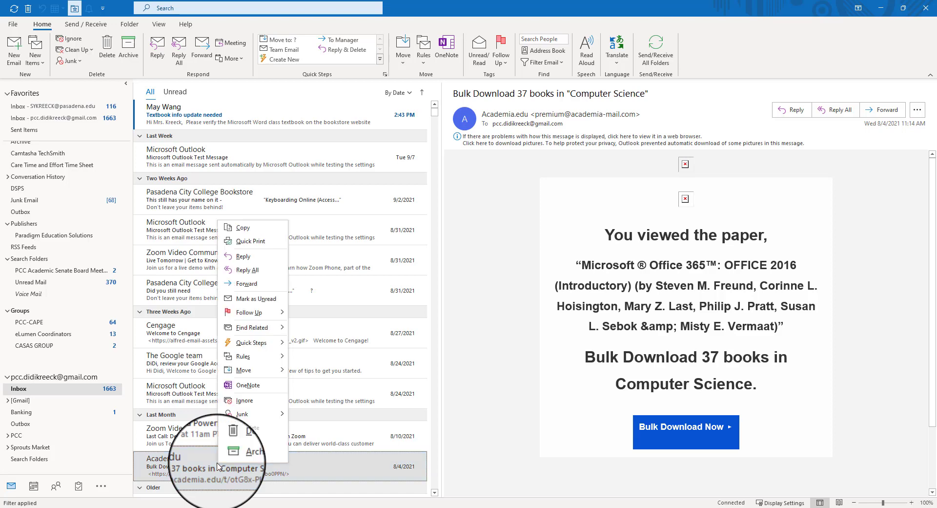
mouse_move(259, 418)
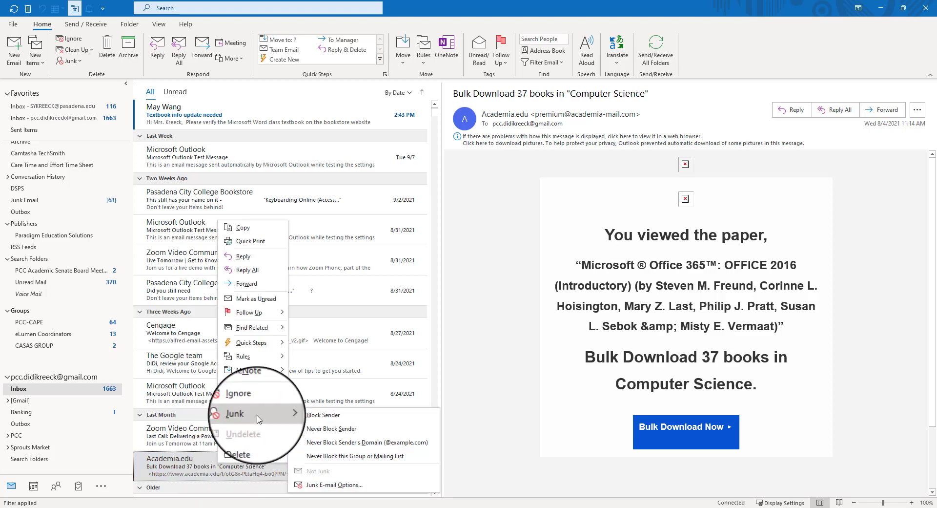
left_click(330, 418)
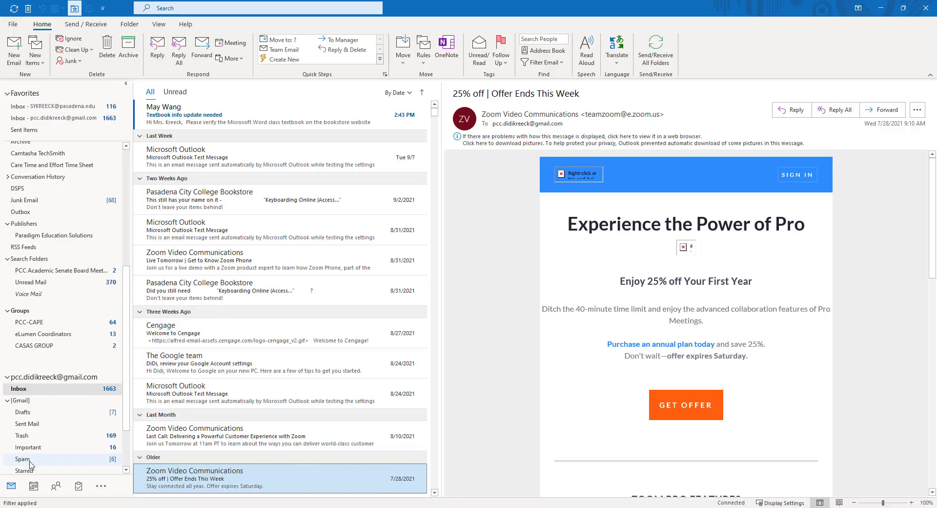
- Expand the Gmail account's [Gmail] folder group and open the 8/21/2021 Academia.edu message in Spam
double_click(27, 401)
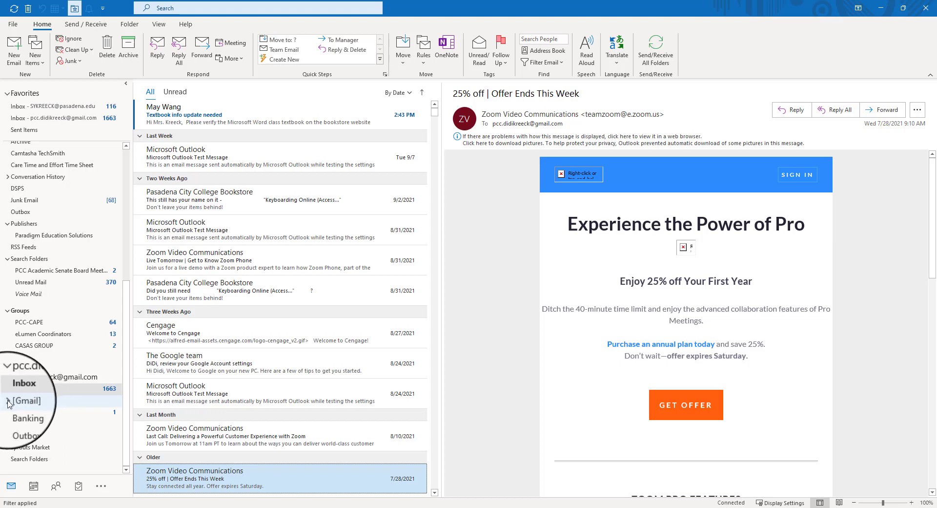
left_click(6, 401)
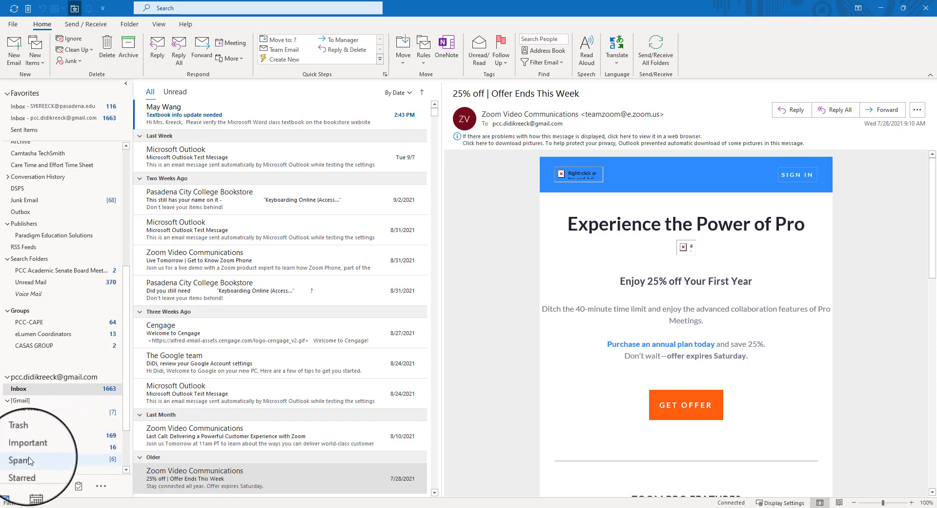
left_click_drag(127, 402, 127, 426)
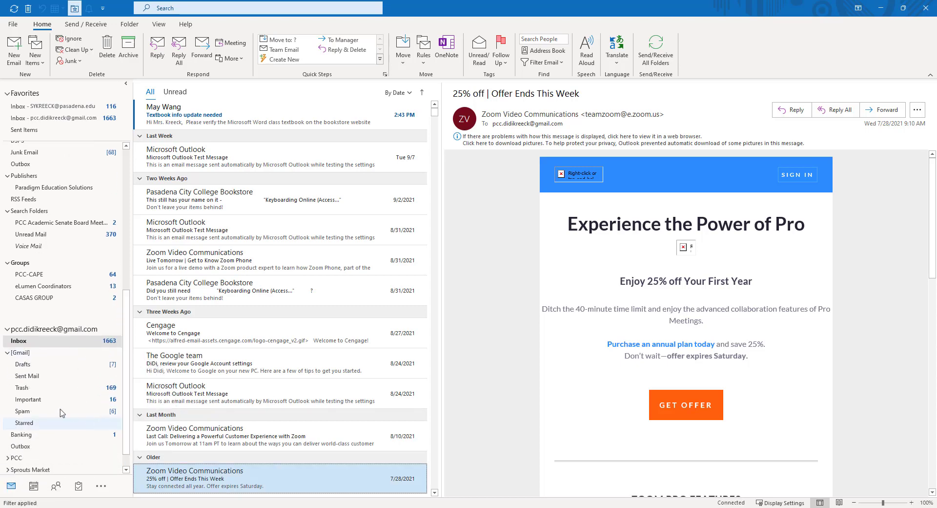
left_click(34, 409)
left_click(352, 173)
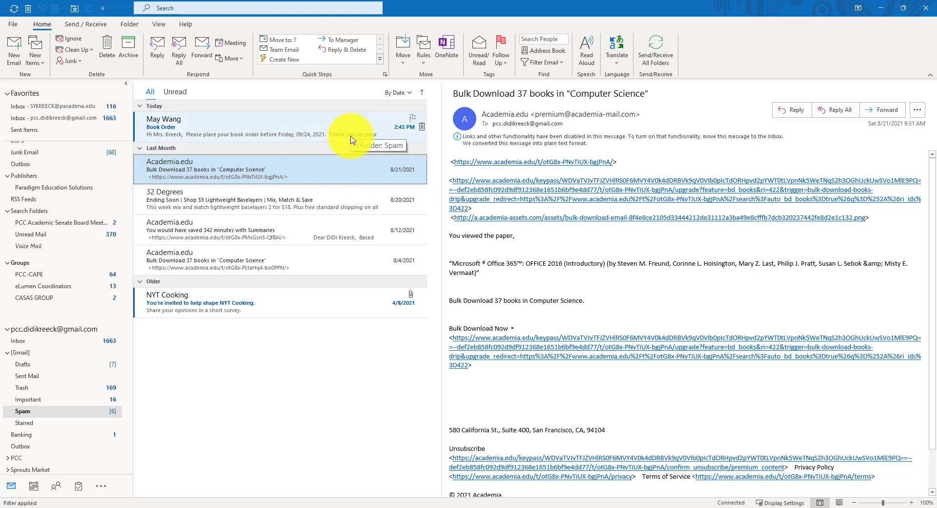
- Mark the "Book Order" message in Spam as not junk, moving it back to the inbox, and return to the Gmail inbox
right_click(318, 129)
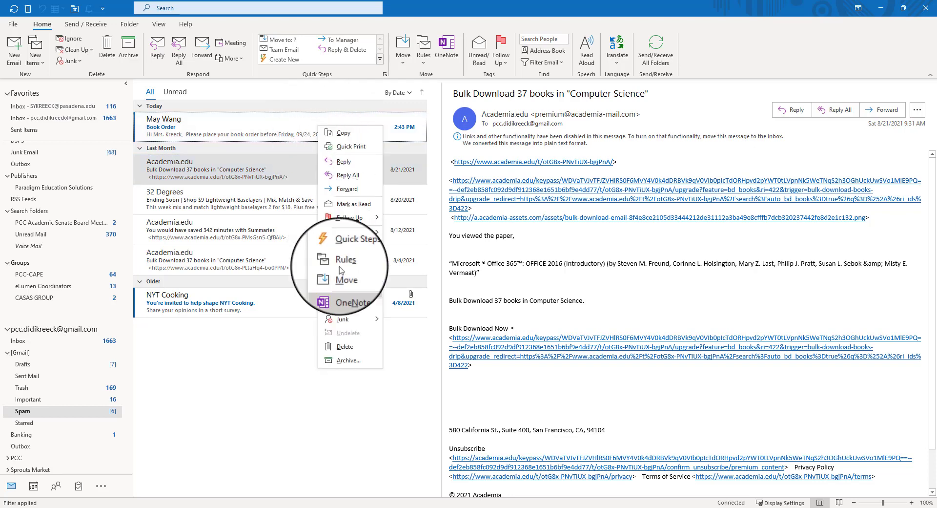
mouse_move(348, 321)
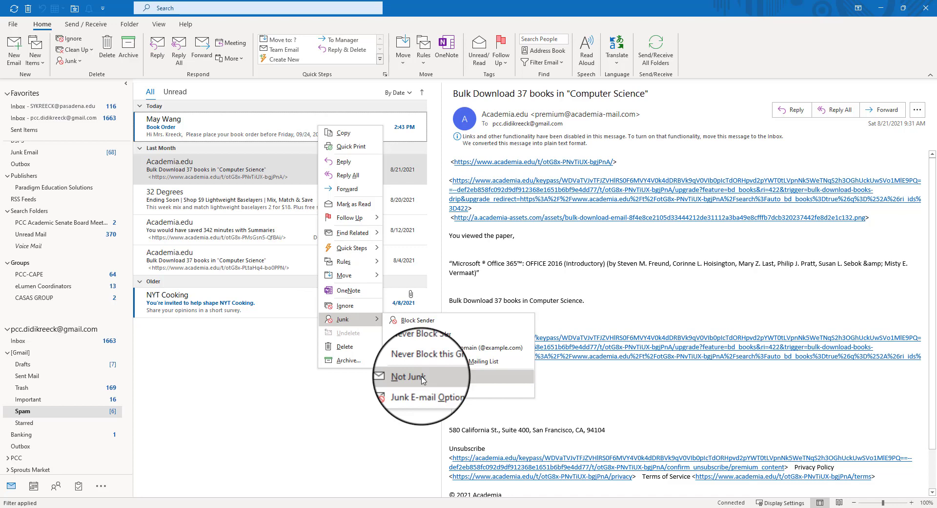
left_click(454, 376)
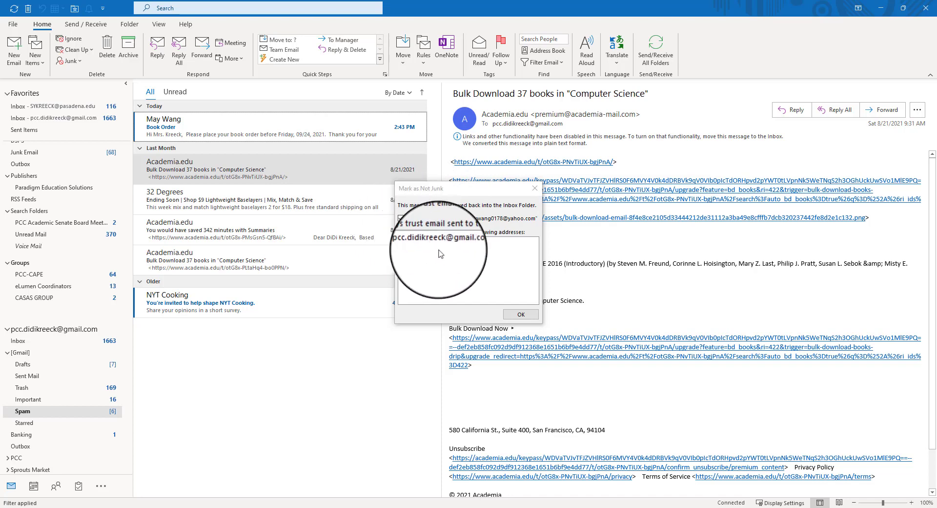
left_click(518, 317)
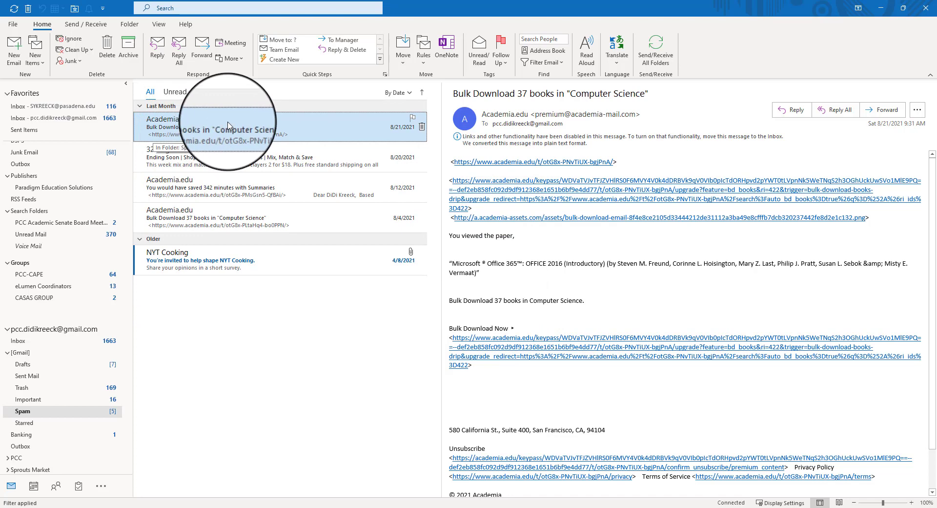
left_click(60, 346)
scroll(220, 332, "up", 2)
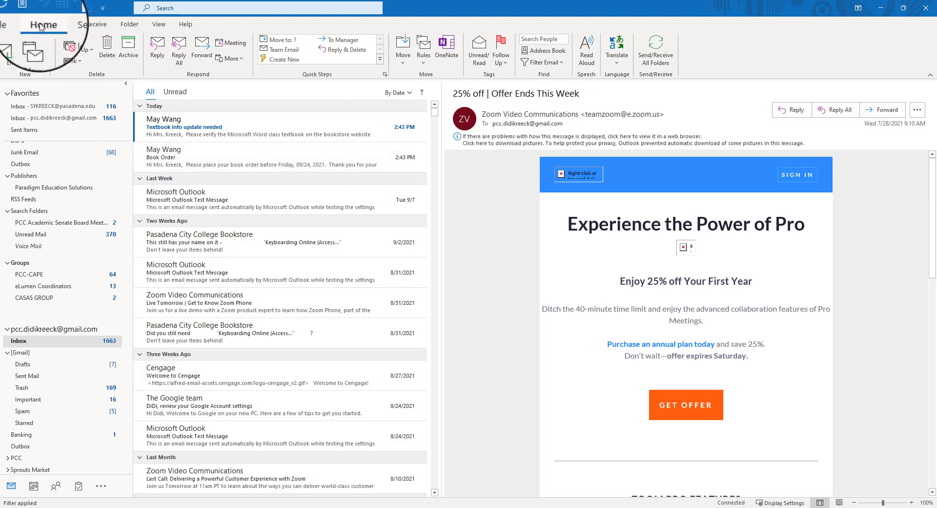
- Set the junk email protection level to Low in the Gmail account's Junk Email Options
left_click(82, 63)
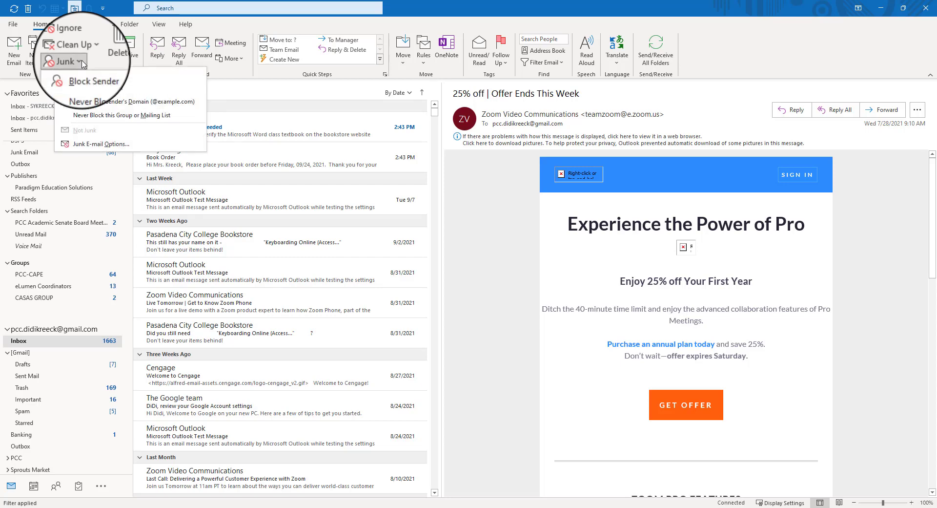
key("Down")
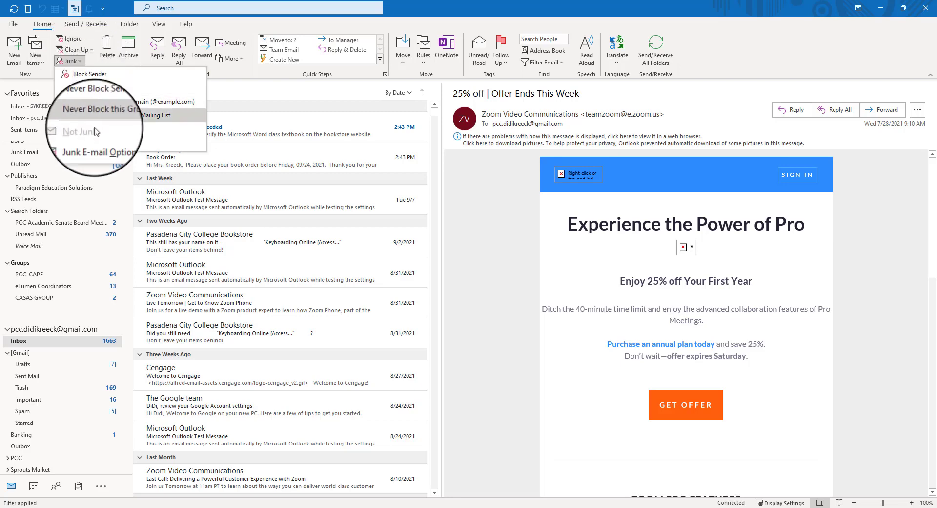
left_click(99, 146)
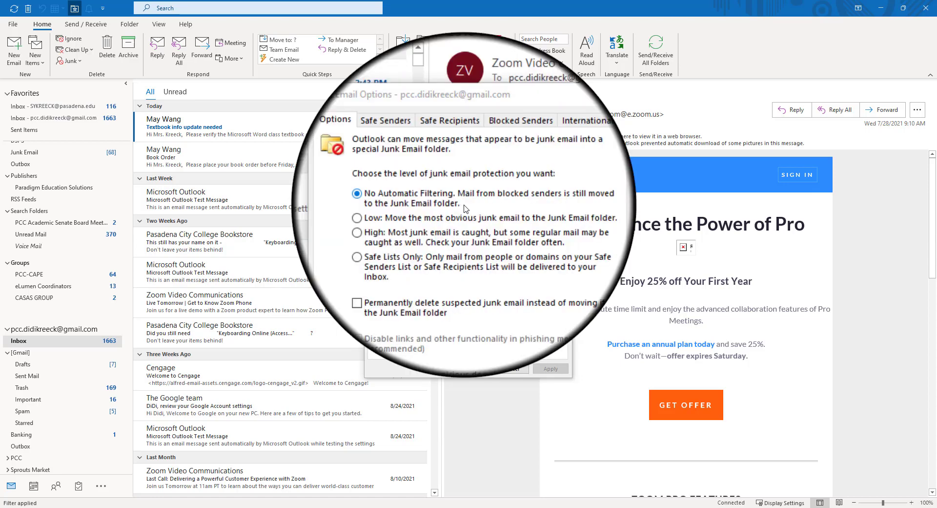
left_click(357, 218)
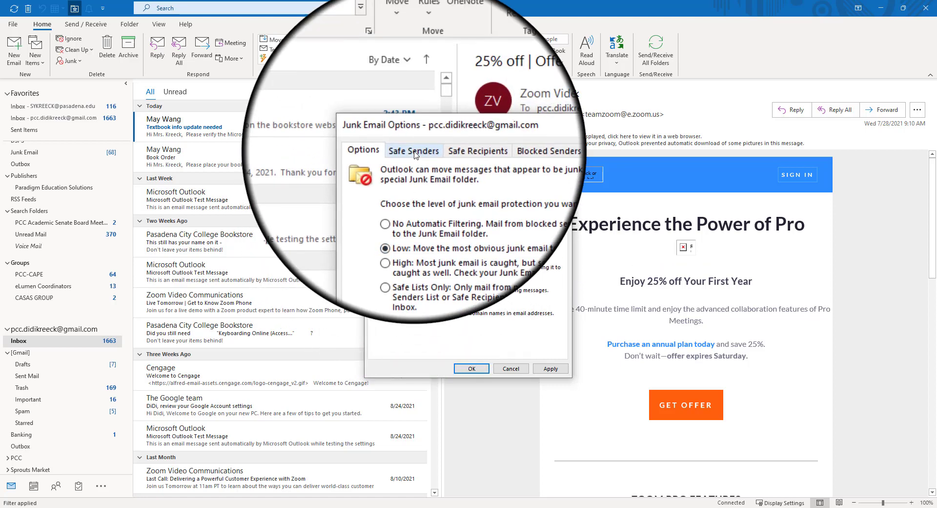
- Examine the Safe Senders list, including the form for adding an address or domain, without adding an entry
left_click(414, 151)
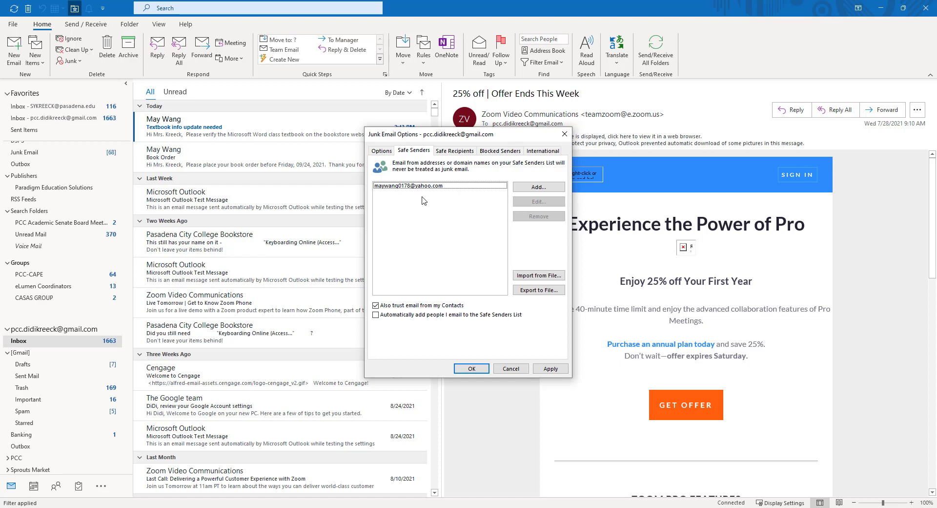
left_click(532, 190)
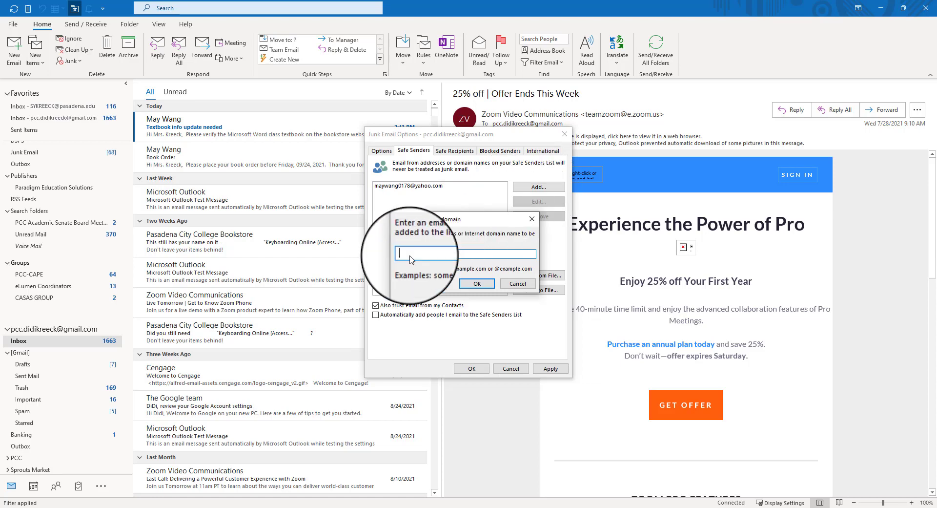
left_click(532, 219)
key("super+y")
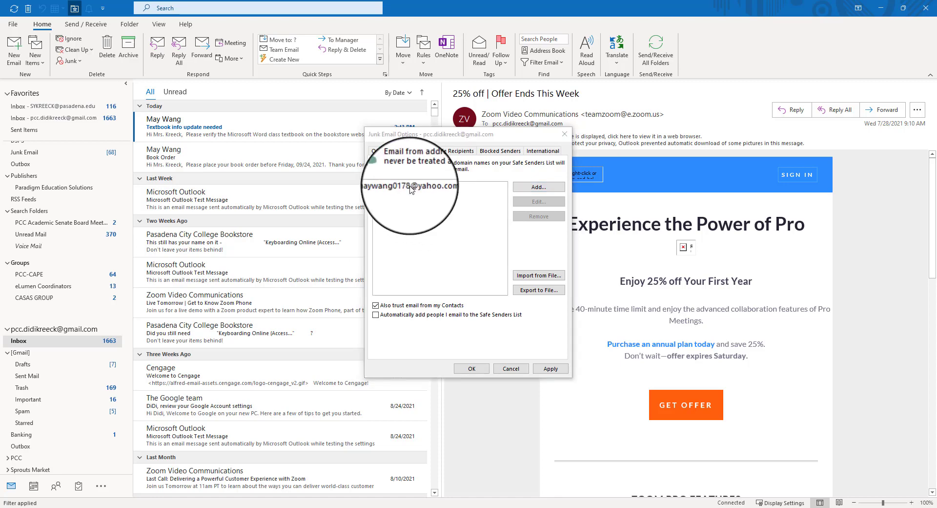
left_click(411, 188)
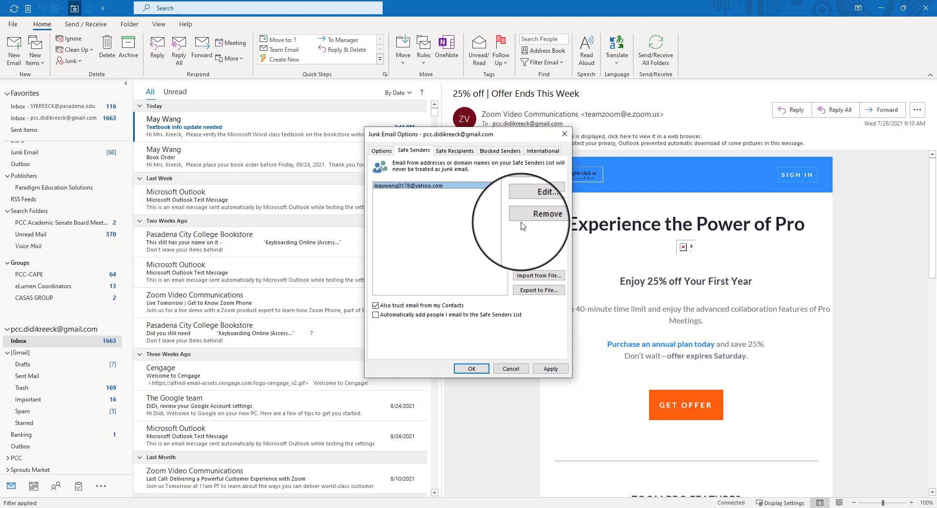
- Remove the Book Order sender's address from the Blocked Senders list after comparing it with Safe Senders, and accept the junk email options
left_click(500, 151)
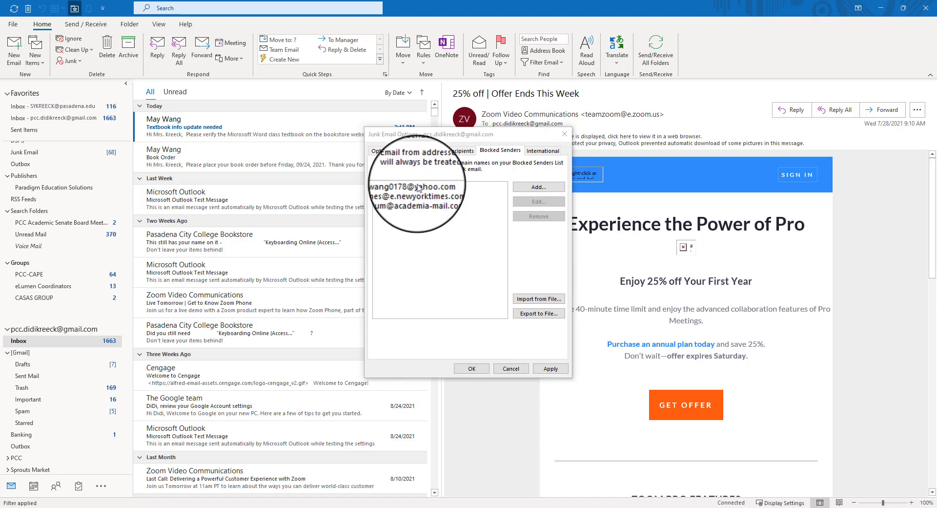
left_click(417, 188)
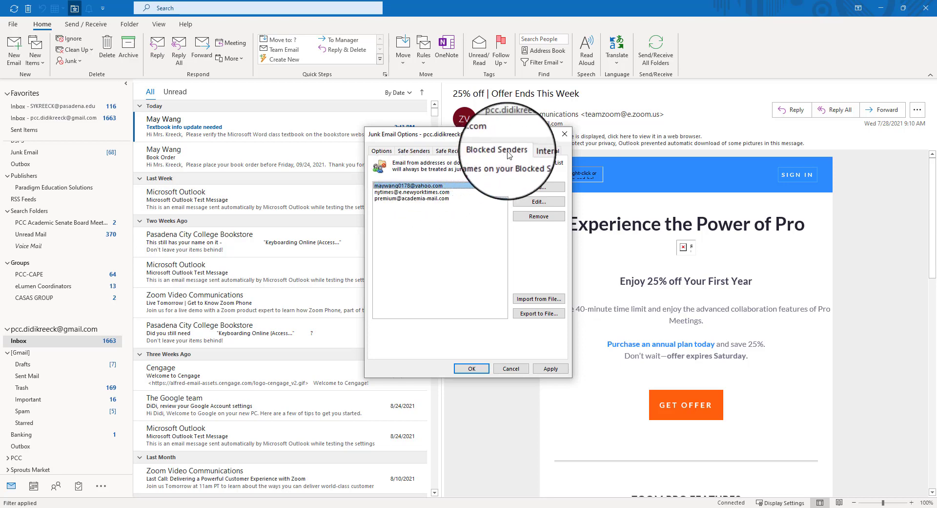
left_click(414, 151)
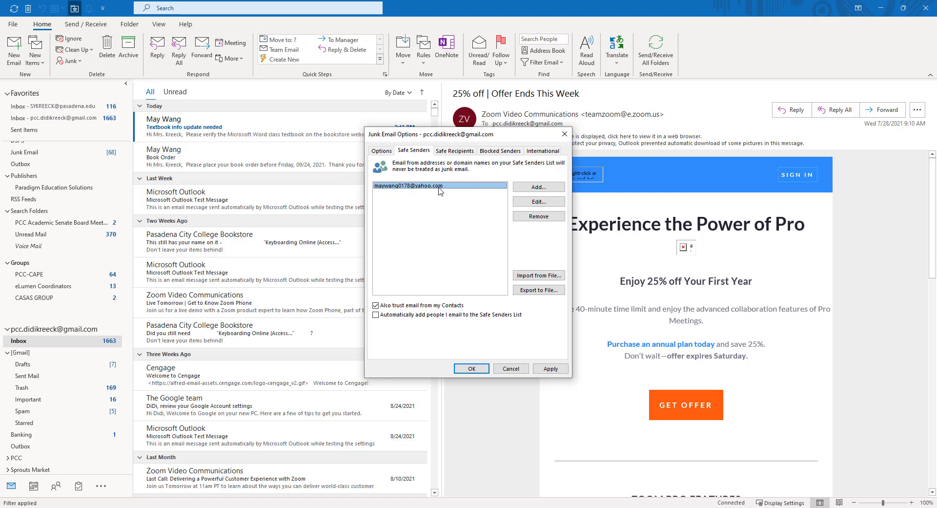
left_click(496, 150)
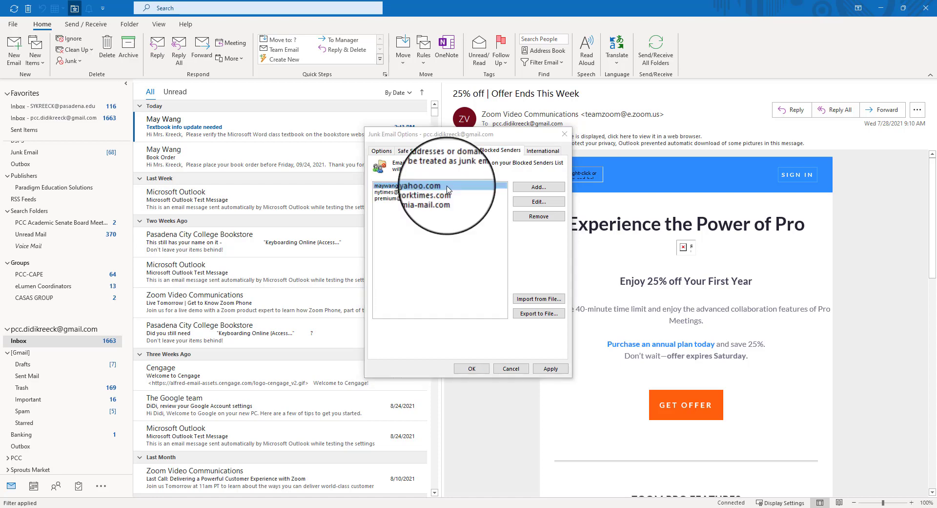
left_click(552, 219)
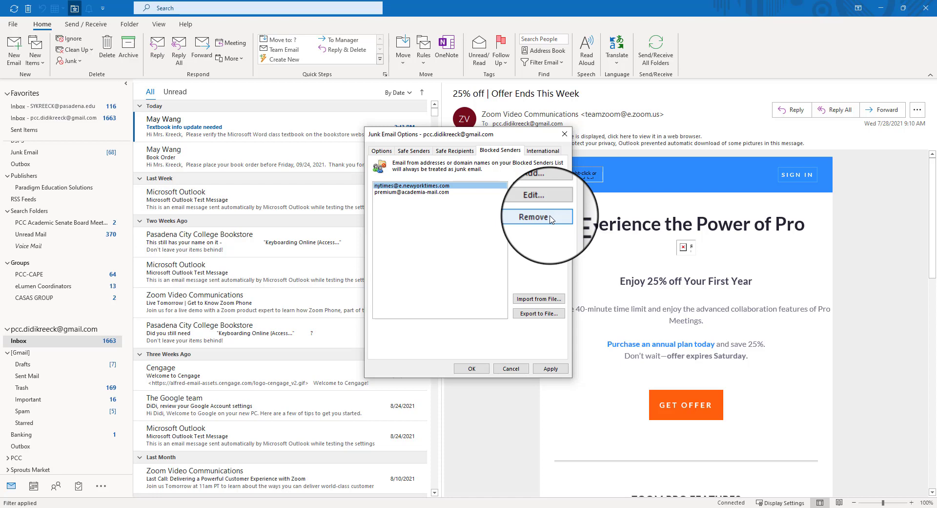
left_click(466, 368)
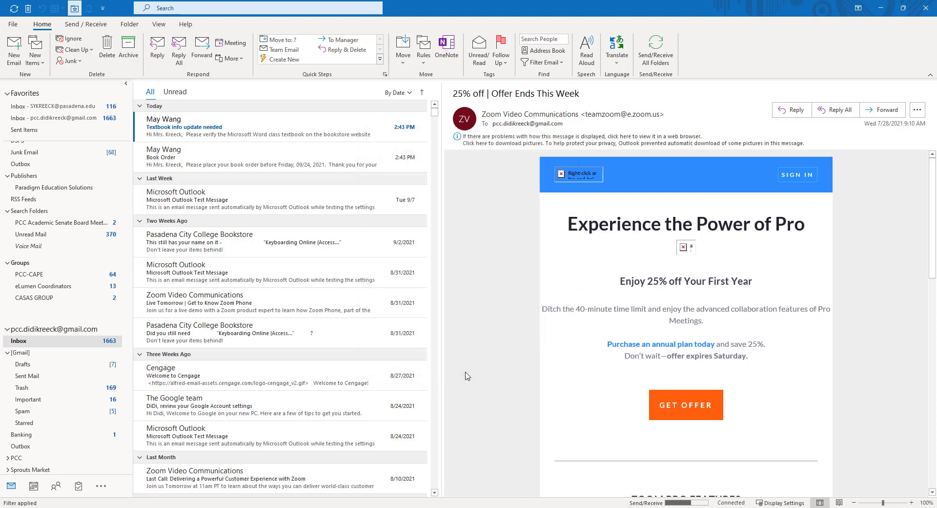